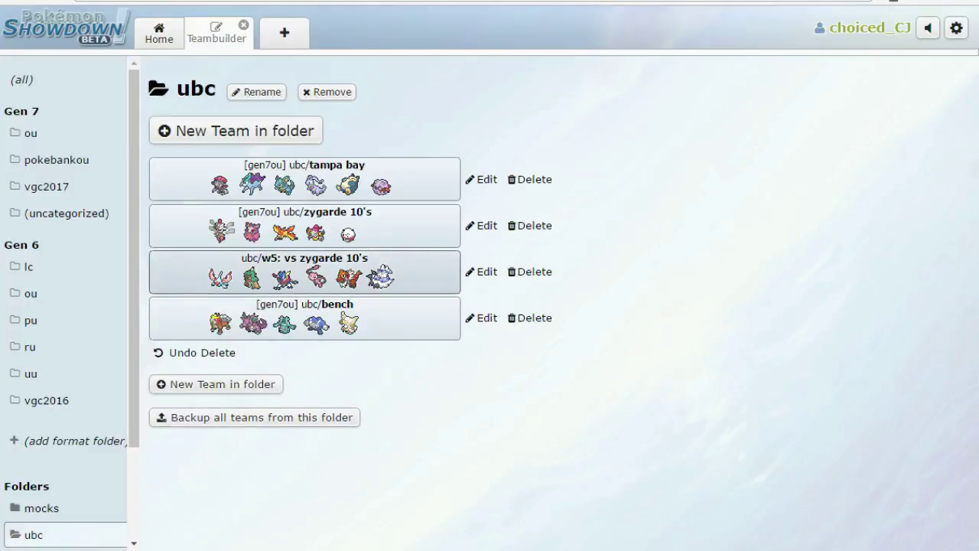
Step: Open the 'w5: vs zygarde 10's' team from the ubc folder in the editor
click(253, 264)
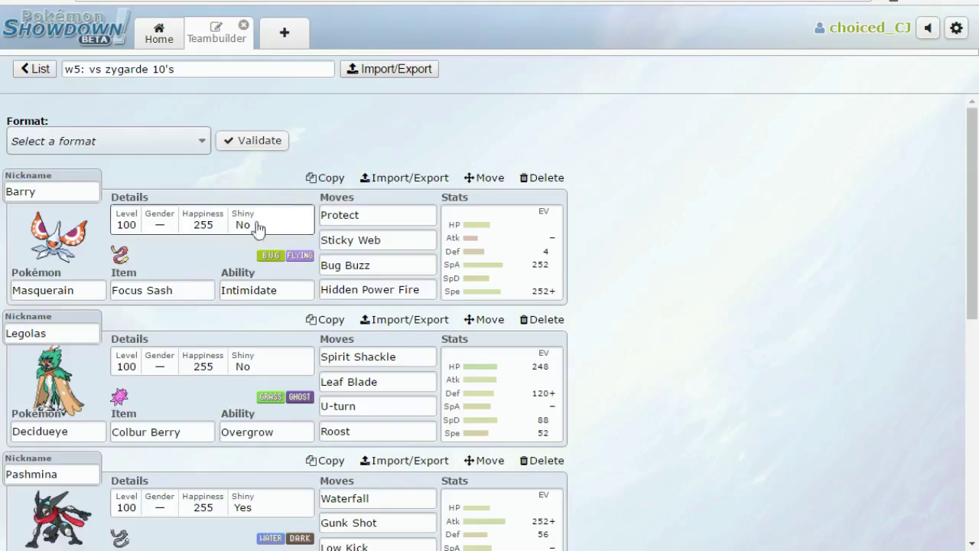
Step: Bring up the move list for Barry the Masquerain's Protect slot
click(405, 212)
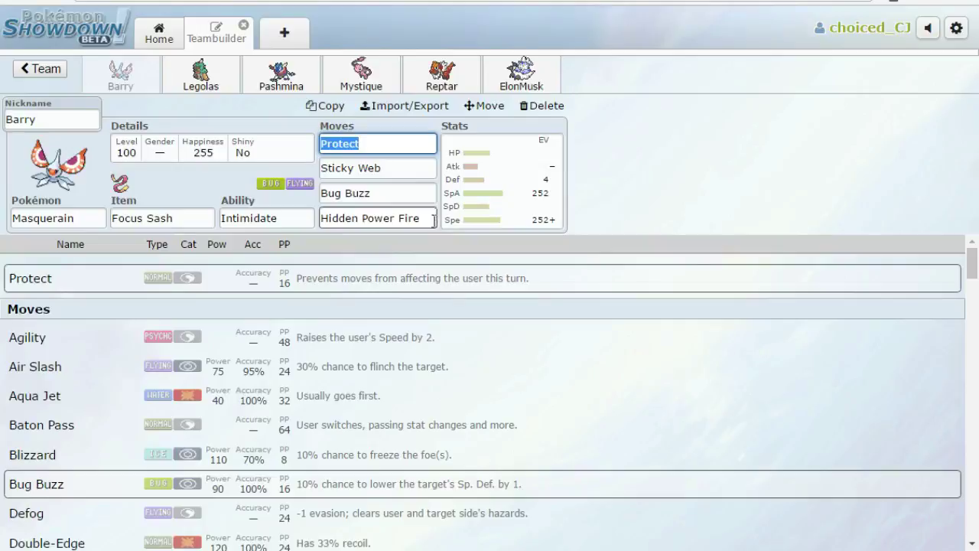
Step: Inspect Masquerain's Bug Buzz and Hidden Power Fire and its EV spread, then move to Legolas
click(393, 192)
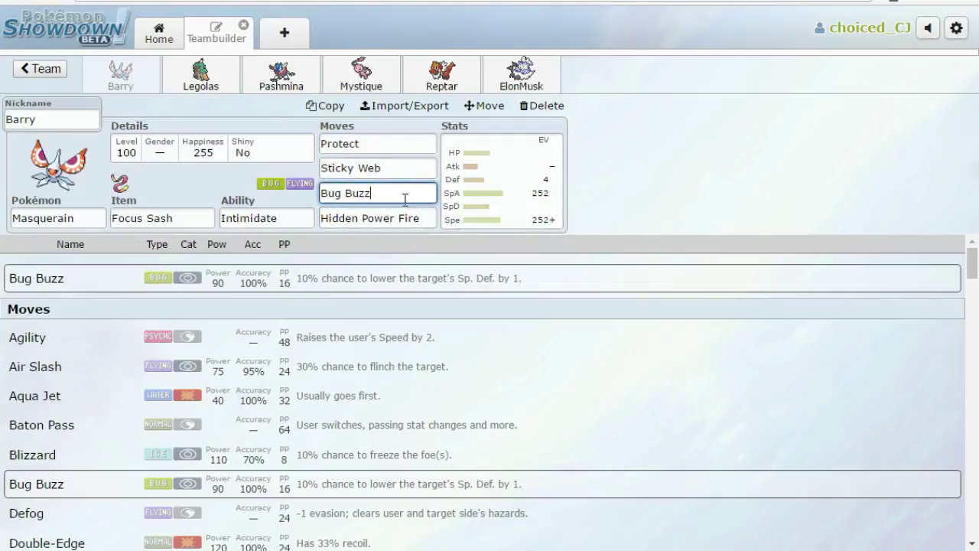
click(424, 217)
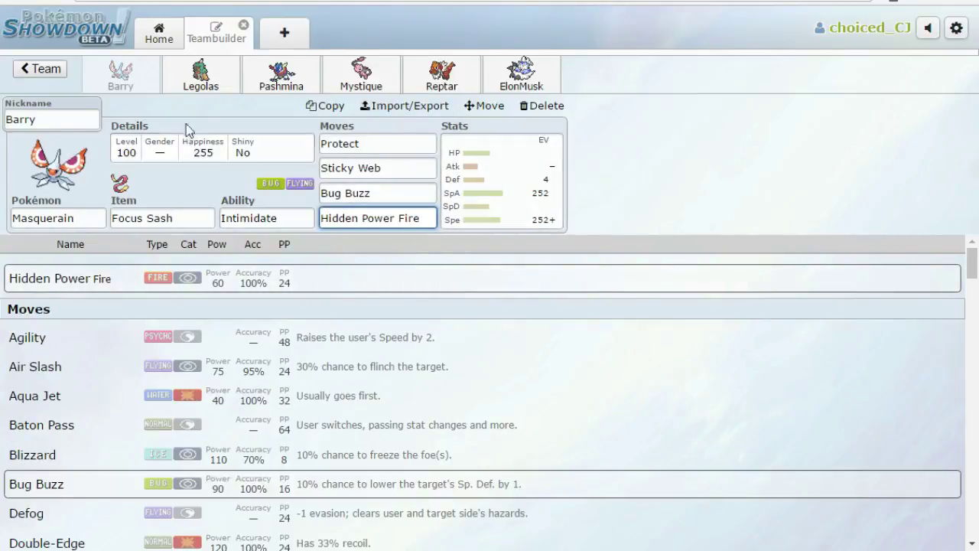
click(499, 179)
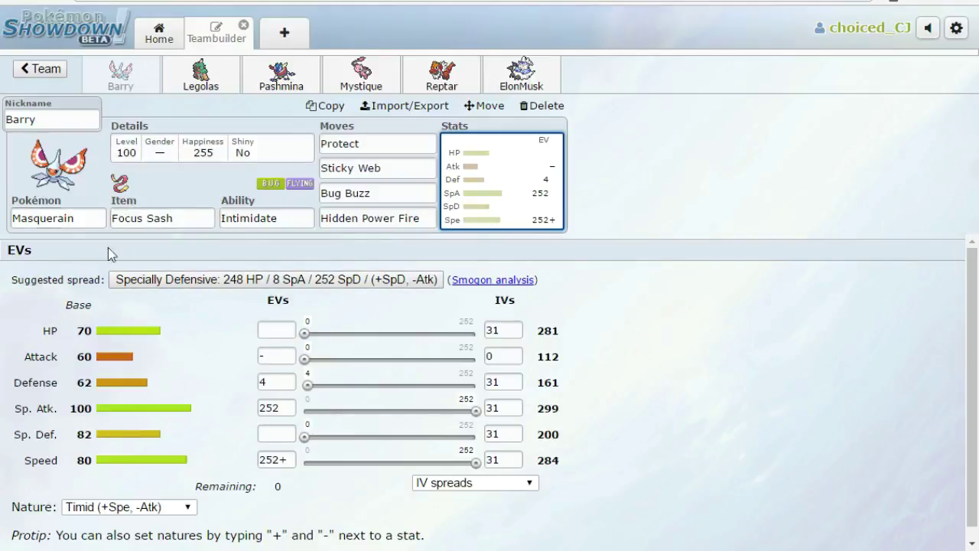
click(201, 77)
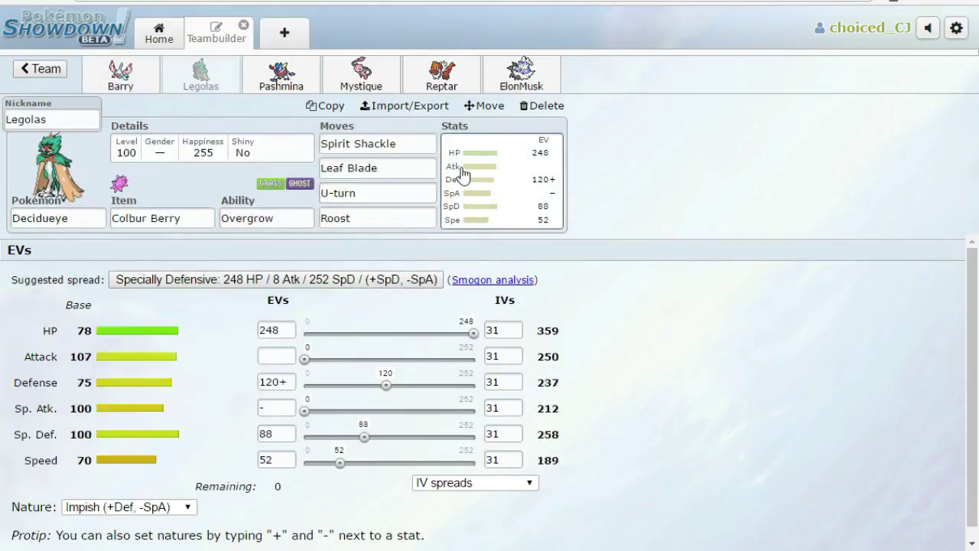
Step: Review Legolas the Decidueye's Leaf Blade and Impish spread, then move to Pashmina
click(374, 163)
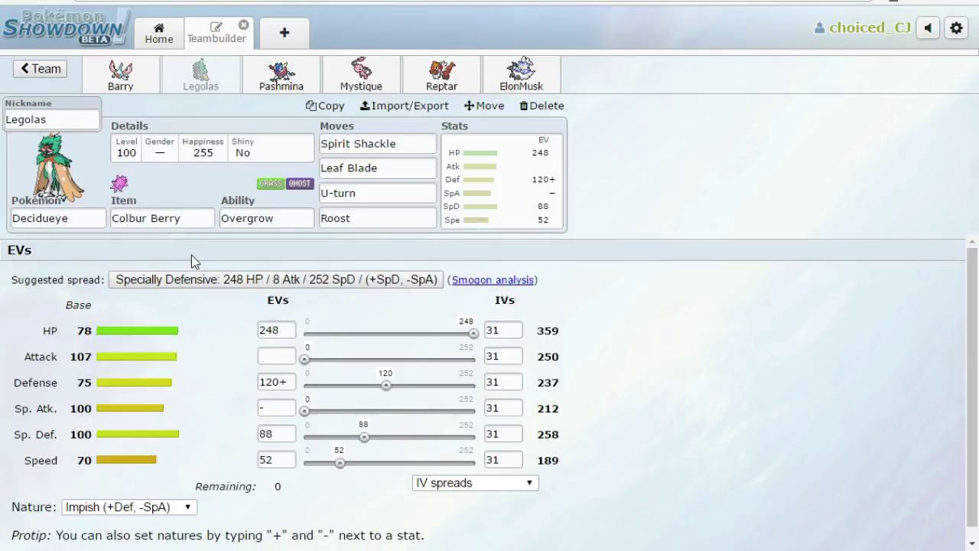
click(278, 75)
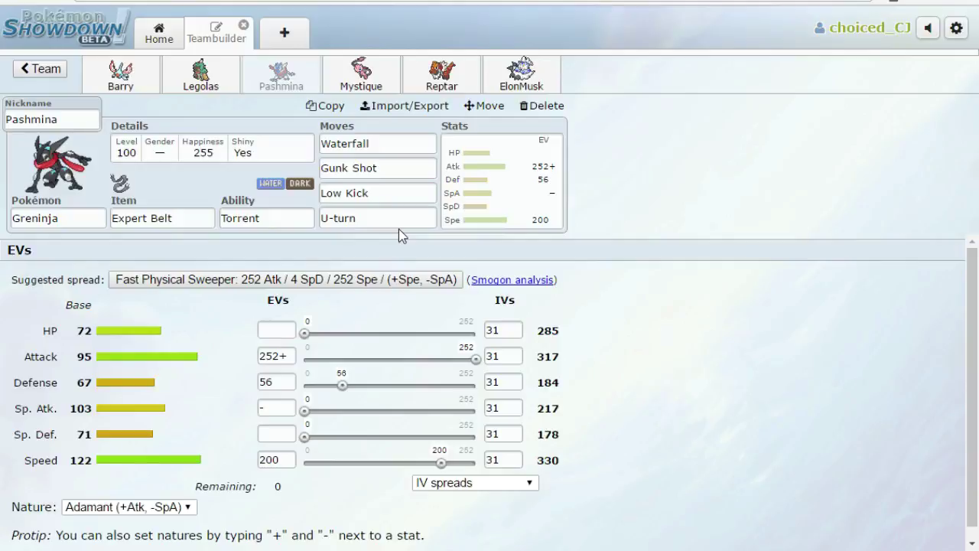
Step: Move on from Pashmina's Adamant 252 Atk / 200 Spe set to Mystique the Mew
click(363, 77)
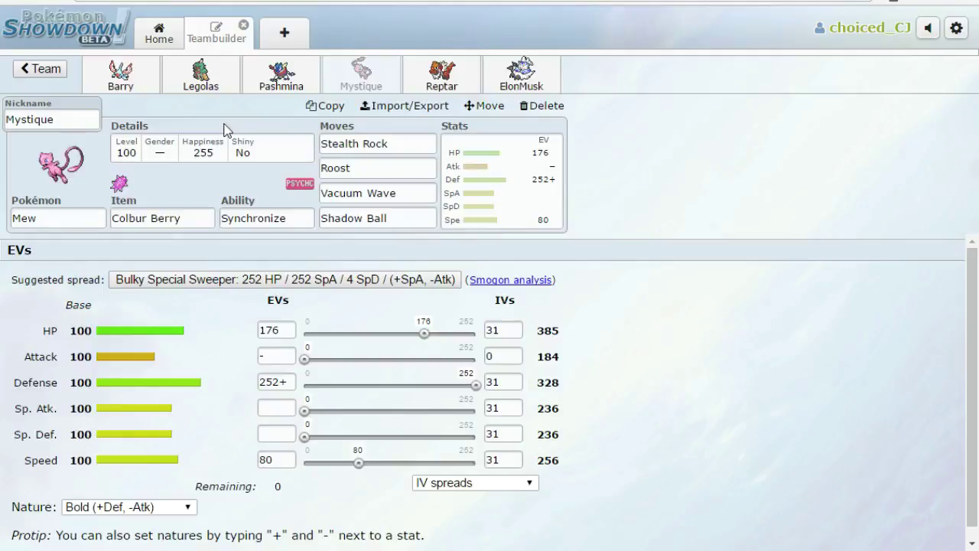
click(40, 69)
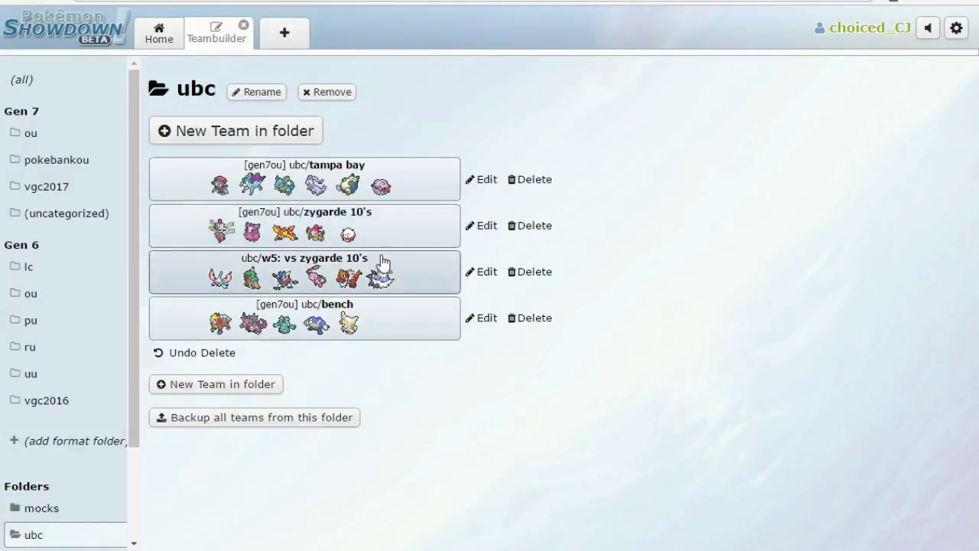
click(303, 219)
scroll(321, 352, down, 4)
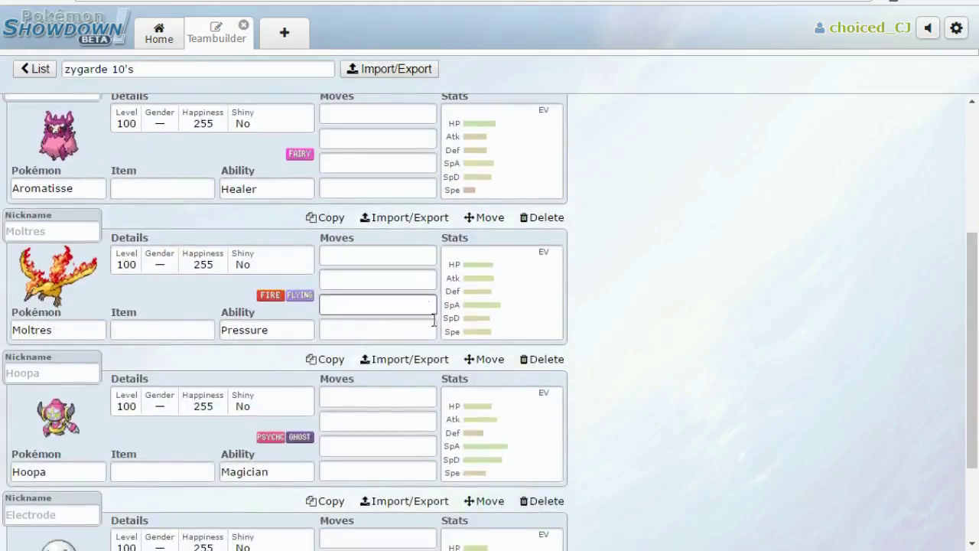
click(482, 417)
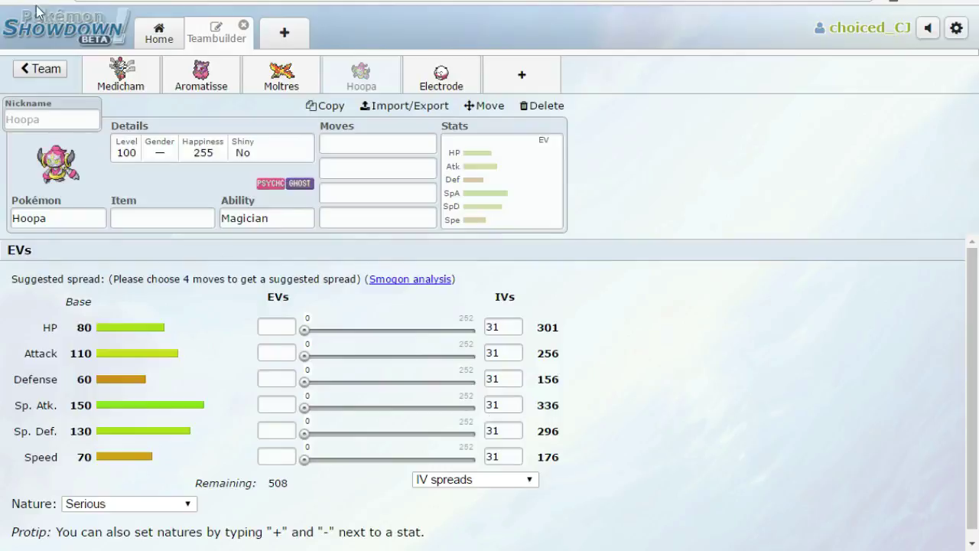
click(44, 70)
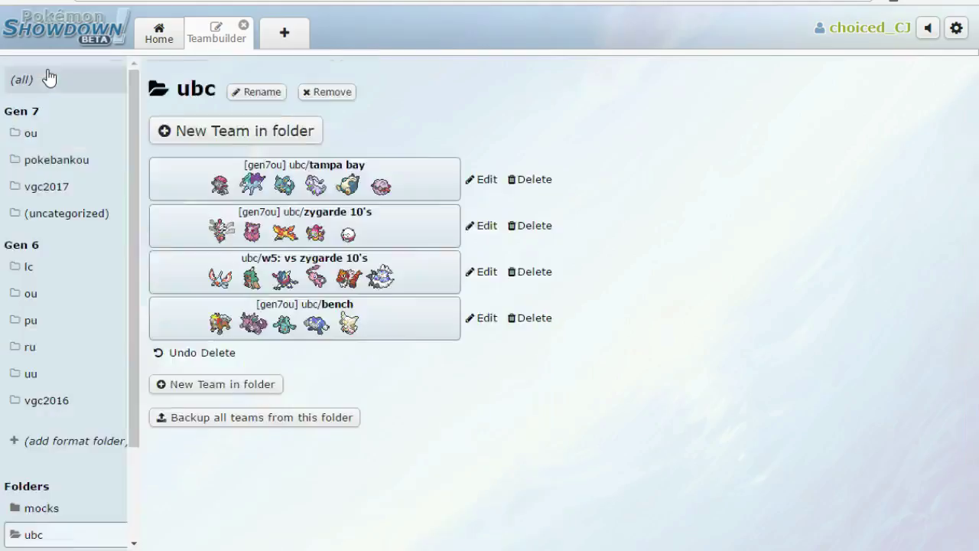
click(322, 281)
scroll(502, 296, down, 5)
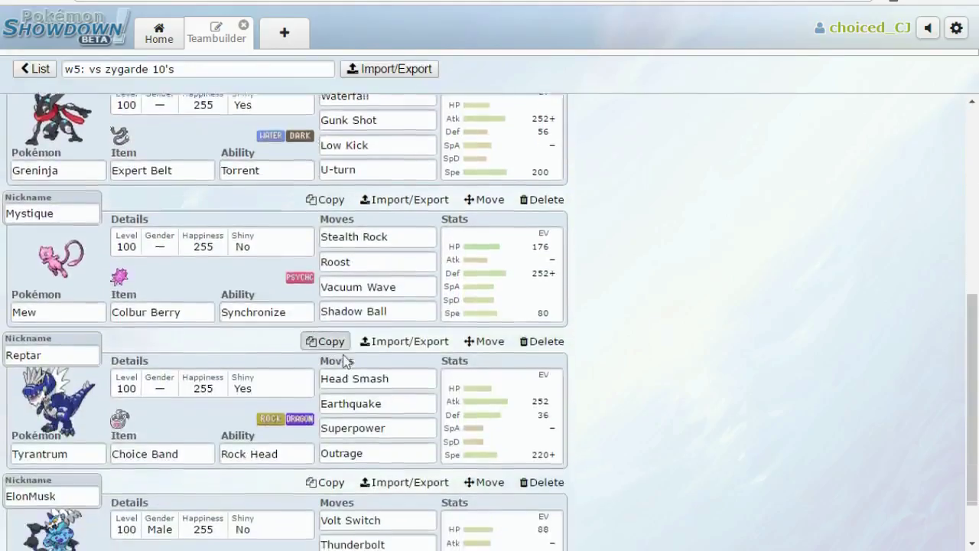
click(502, 295)
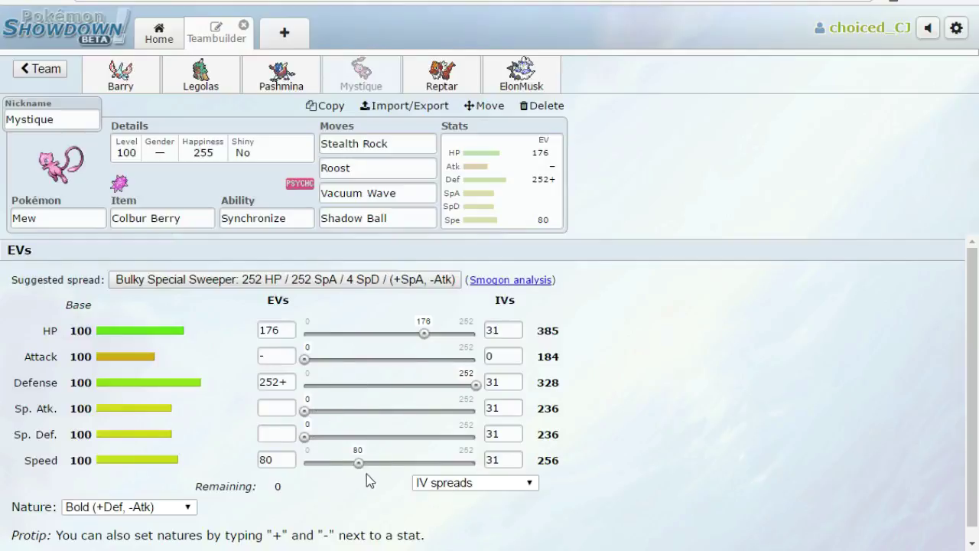
Step: Set Mew's EVs to 144 HP, 252 Def, 4 SpD and 108 Spe
drag(420, 336, 389, 344)
drag(361, 463, 380, 468)
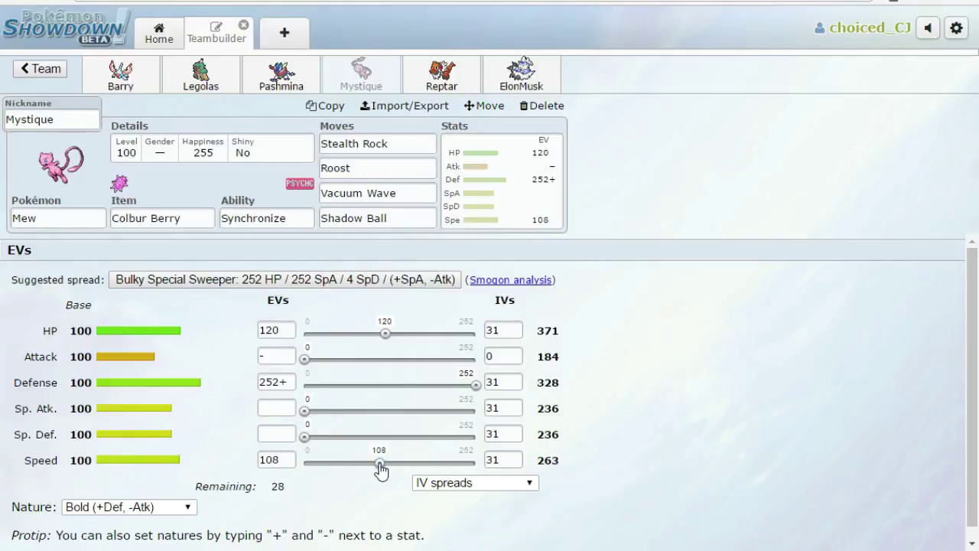
drag(380, 338, 405, 347)
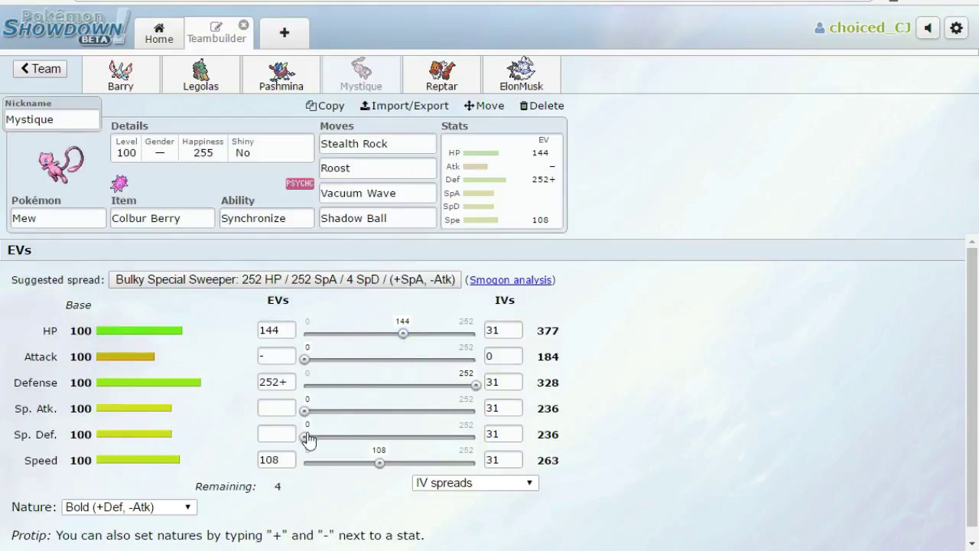
drag(308, 441, 329, 446)
Step: Open Reptar the Tyrantrum and select its Outrage move slot
click(424, 85)
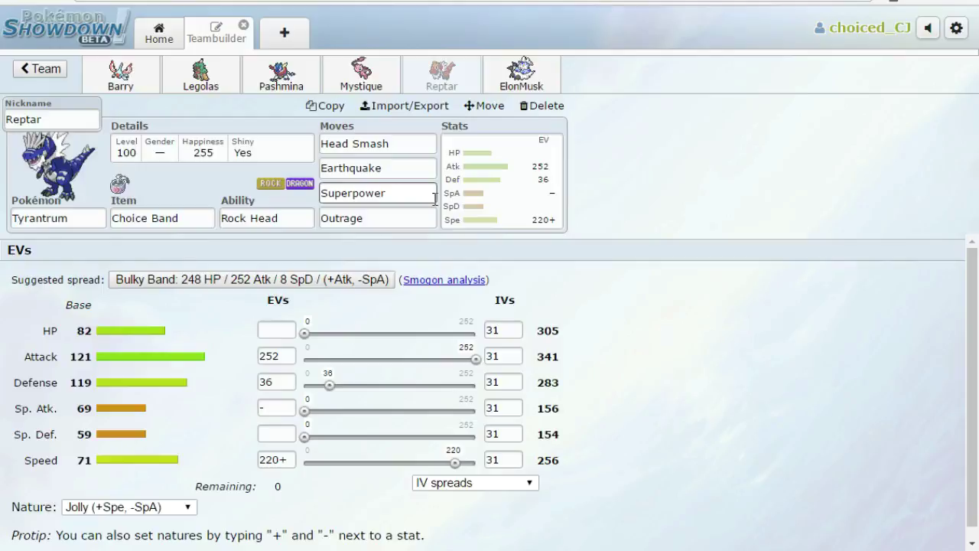
click(403, 222)
Step: Pick Iron Head from the move list for Reptar's fourth slot in place of Outrage
scroll(253, 505, down, 3)
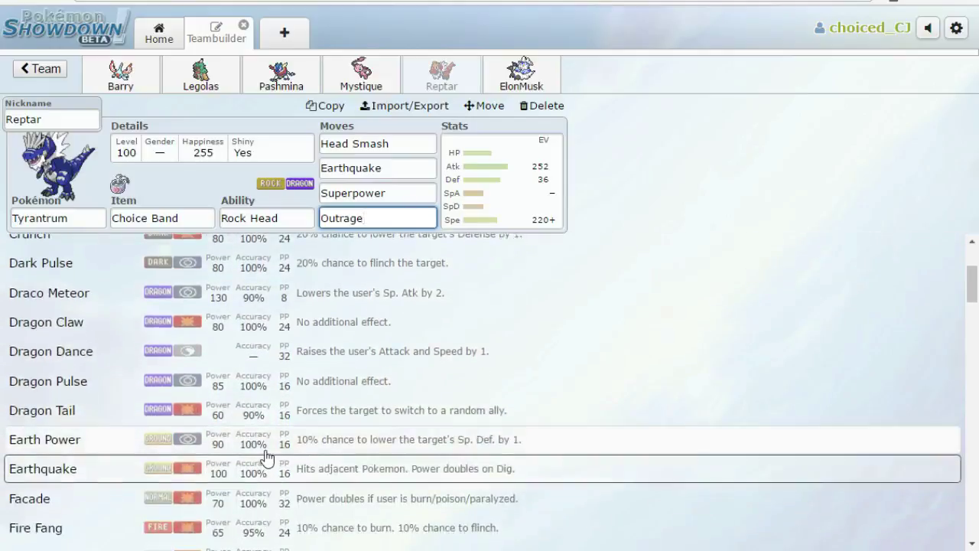
scroll(273, 442, down, 1)
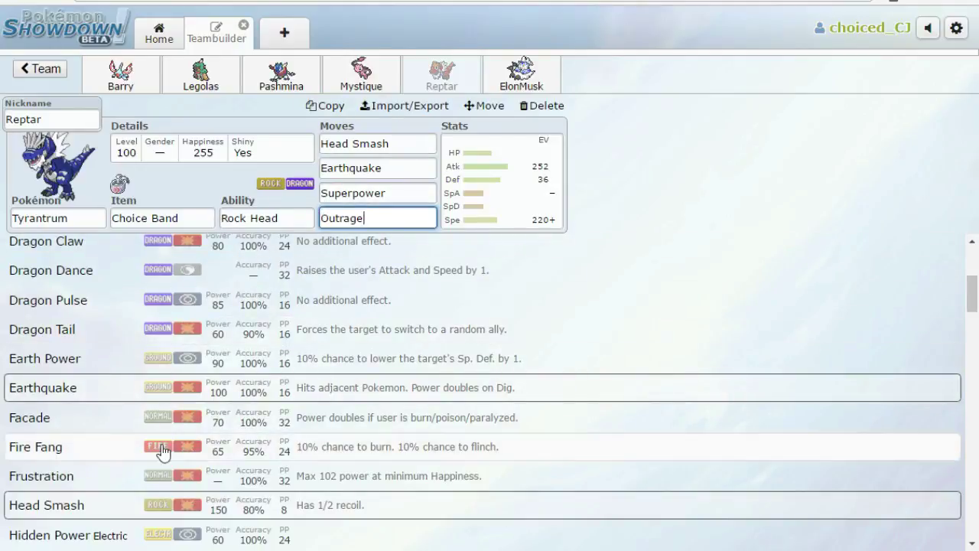
scroll(170, 455, down, 3)
scroll(170, 455, down, 2)
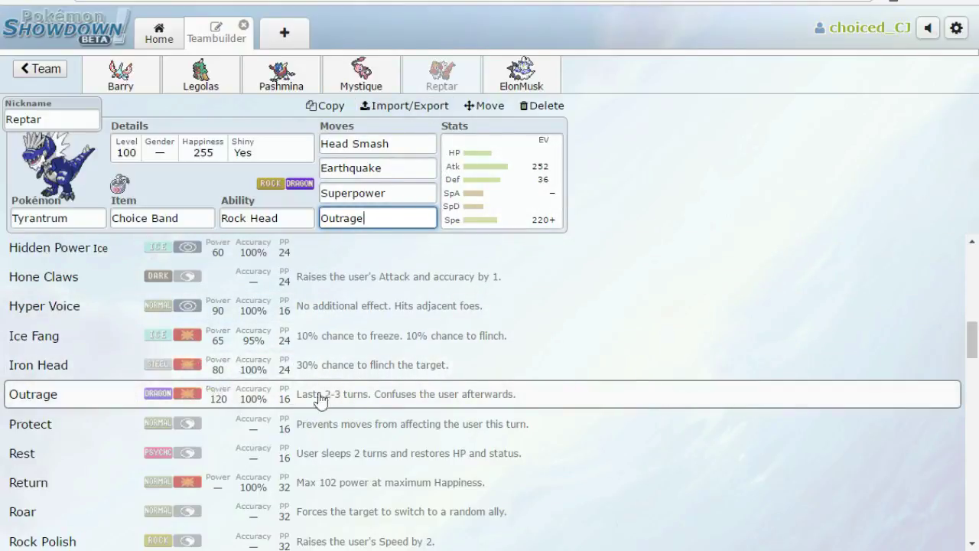
scroll(321, 400, down, 2)
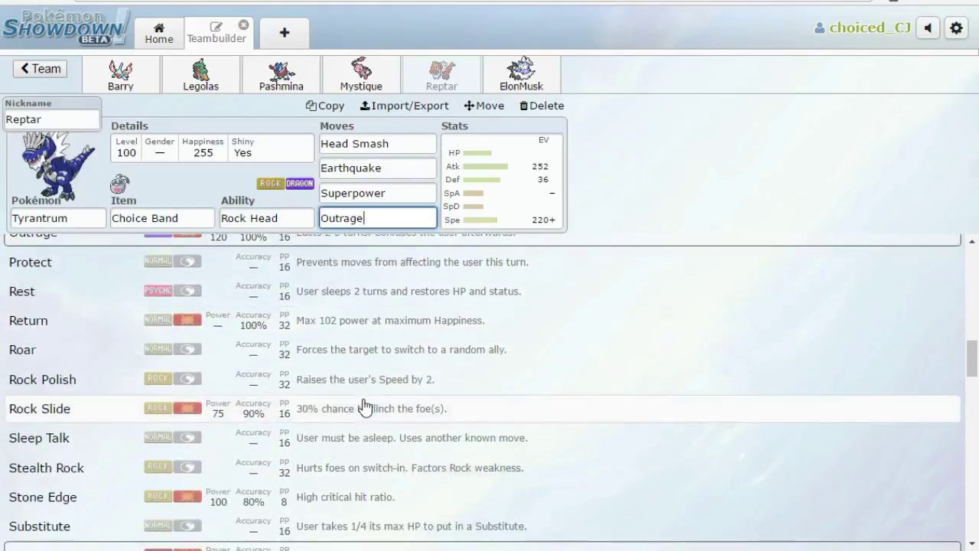
scroll(387, 359, up, 1)
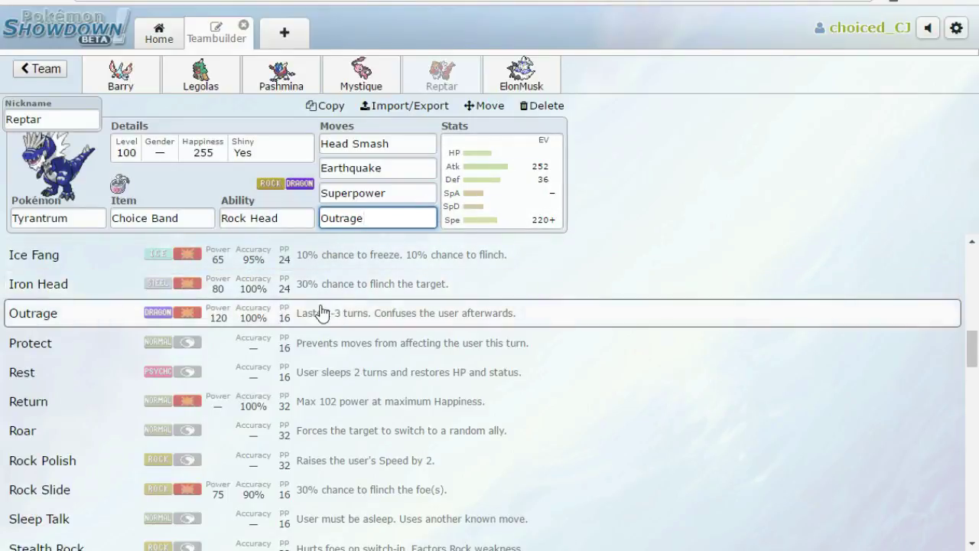
click(322, 291)
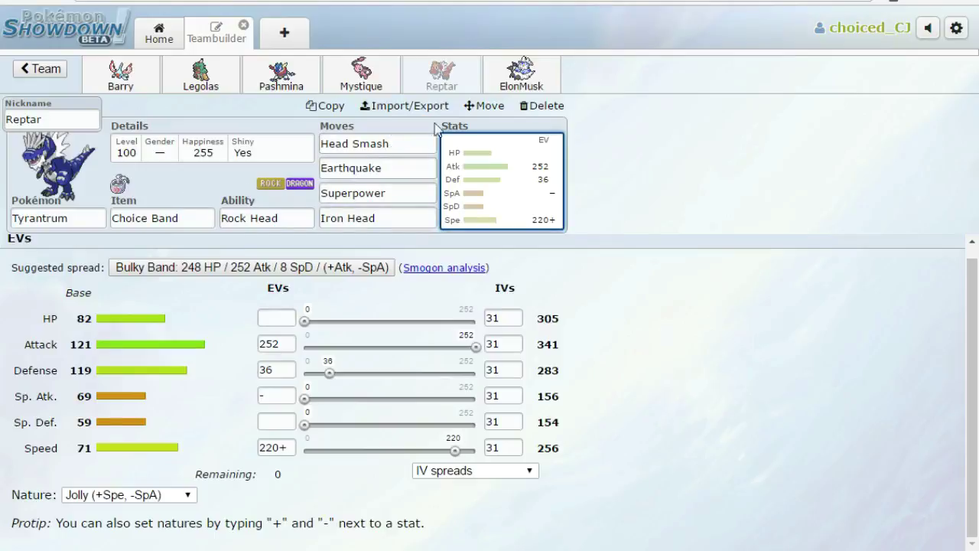
click(510, 73)
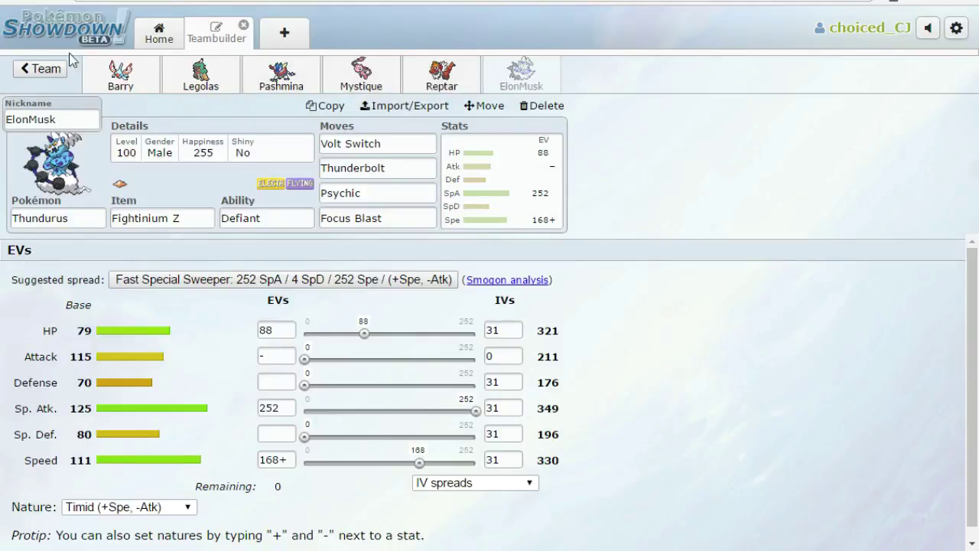
Step: Return to Legolas the Decidueye's set after reviewing ElonMusk the Thundurus
click(211, 94)
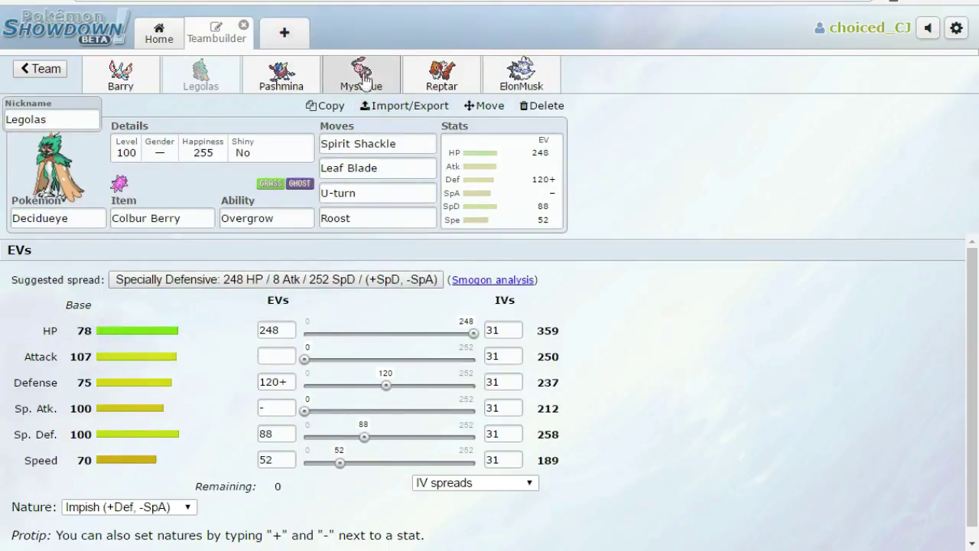
Step: Flip through Reptar, ElonMusk, Mew, Pashmina, Legolas and Barry, then return to the ubc team list
click(447, 83)
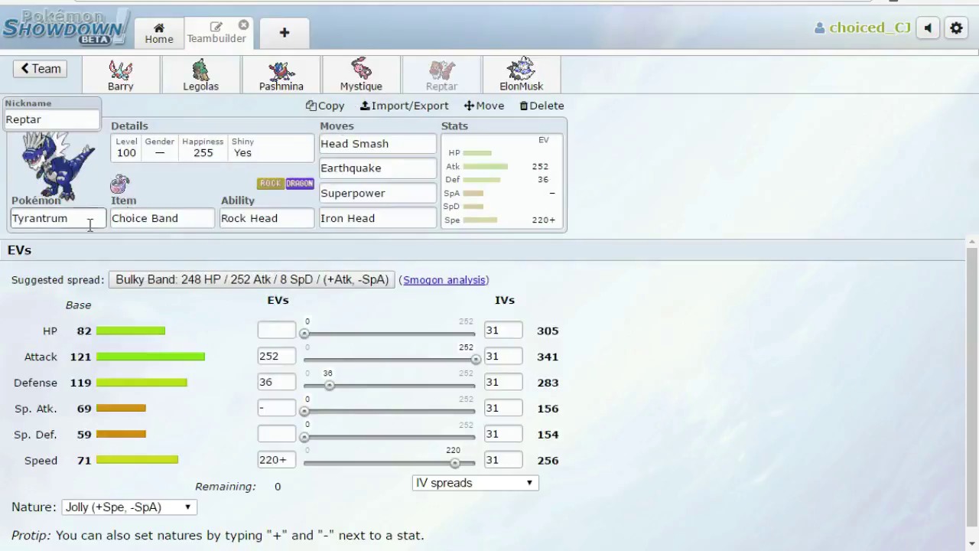
click(522, 80)
click(442, 82)
click(360, 86)
click(302, 88)
click(200, 80)
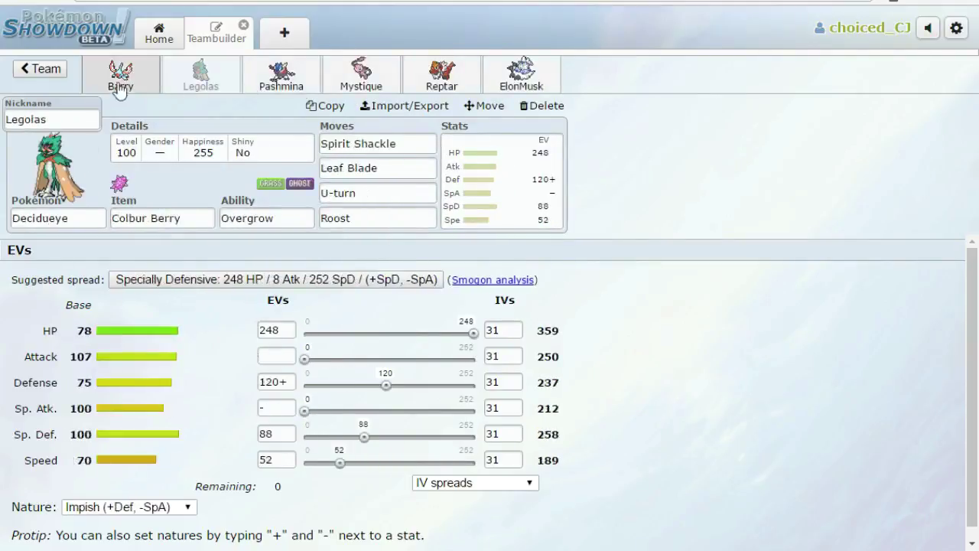
click(120, 80)
click(40, 69)
click(26, 68)
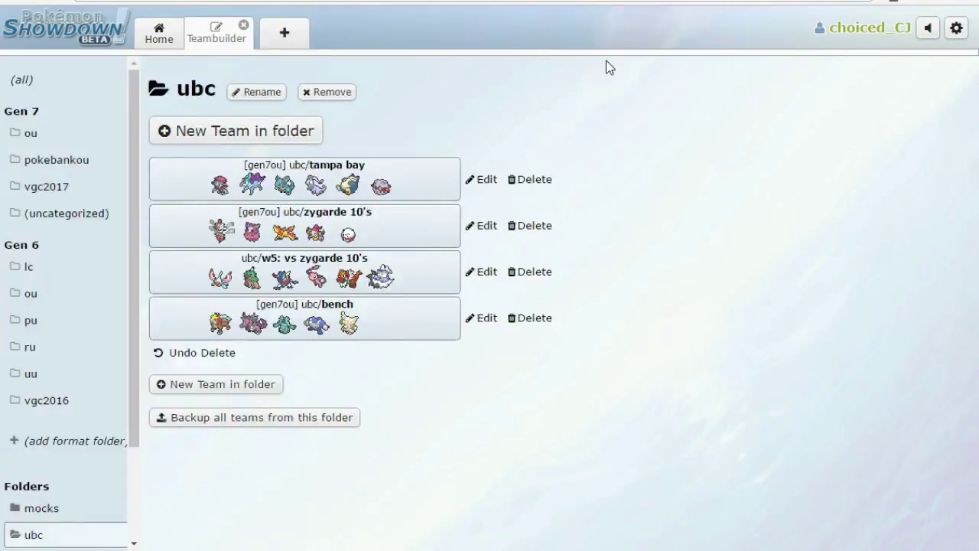